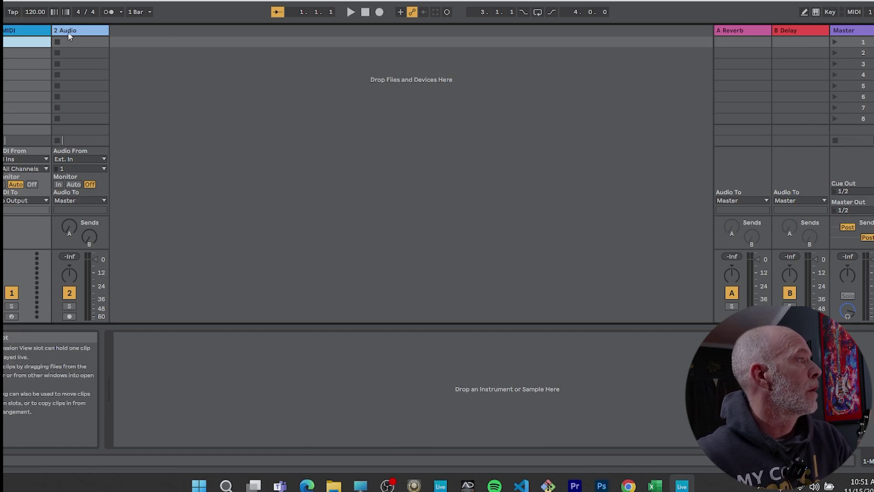
# Show the browser and expand the VST plug-in folder.
pyautogui.click(3, 30)
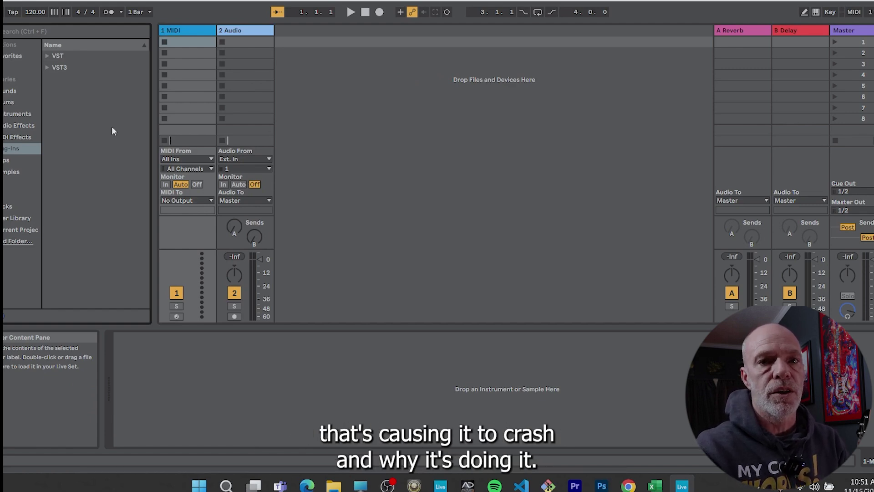
pyautogui.click(50, 56)
# Load Addictive Drums 2 onto the 1 MIDI track, close its plugin window and hide the browser.
pyautogui.moveTo(83, 66); pyautogui.dragTo(196, 88)
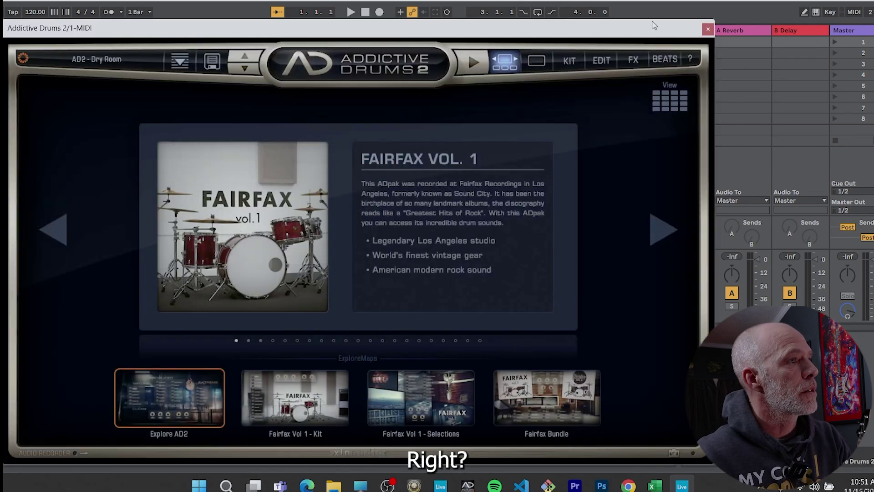
pyautogui.click(708, 30)
pyautogui.hotkey('ctrl', 'alt', 'b')
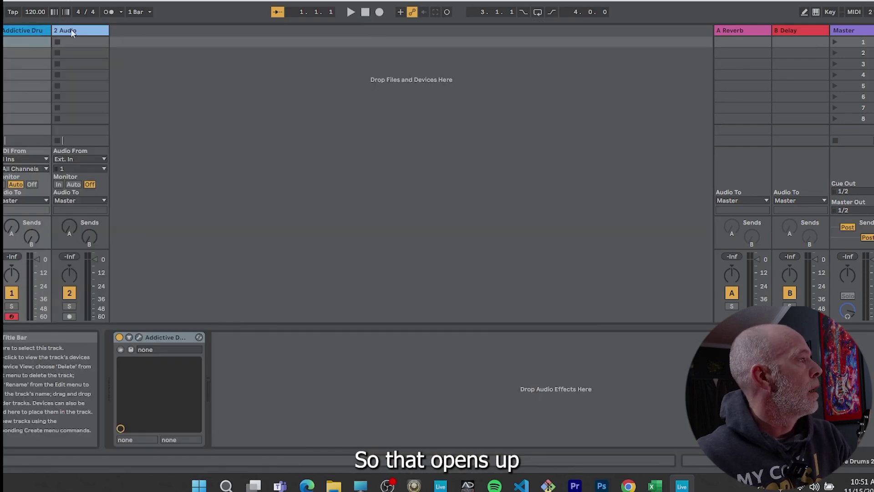
# Duplicate the Addictive Drums track, then delete the duplicated copy.
pyautogui.rightClick(35, 29)
pyautogui.click(84, 55)
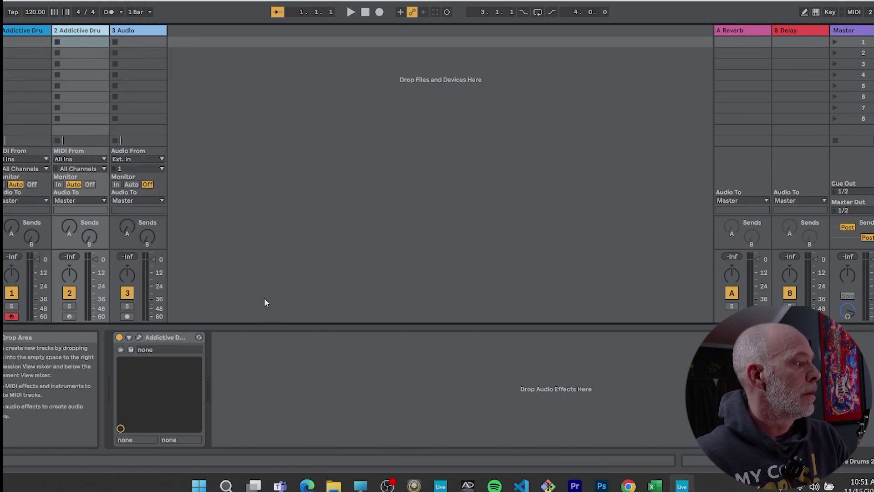
pyautogui.click(159, 341)
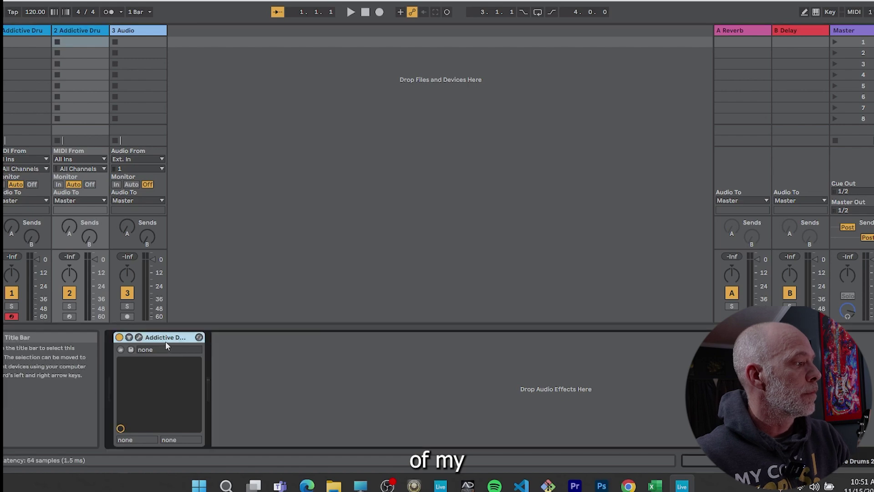
pyautogui.click(24, 41)
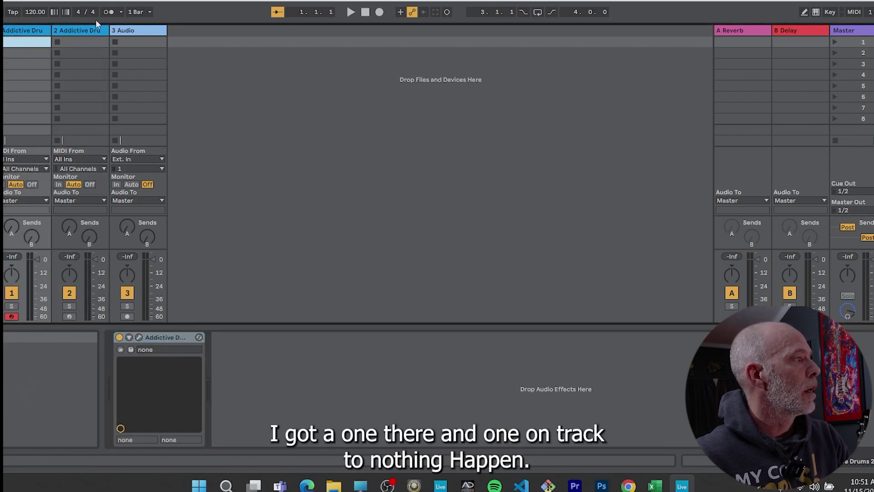
pyautogui.click(84, 30)
pyautogui.rightClick(85, 29)
pyautogui.click(99, 35)
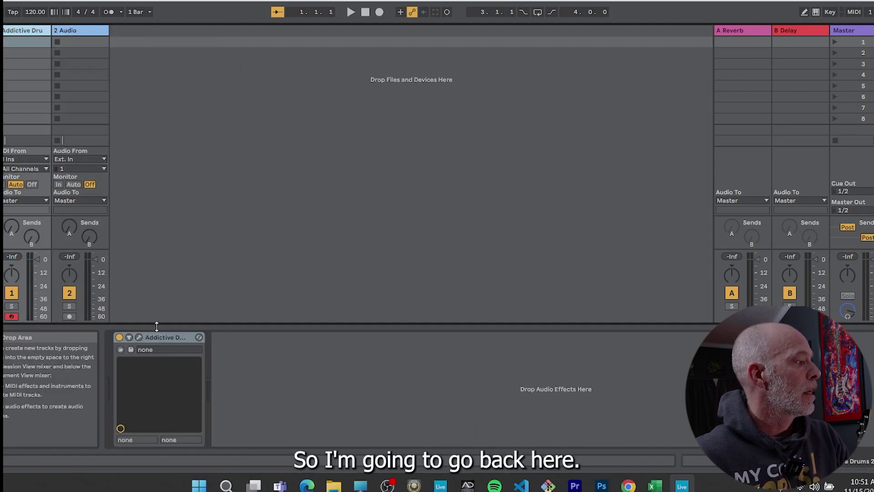
# Replace Addictive Drums on track 1 with Kontakt from the VST3 Native Instruments folder.
pyautogui.click(173, 338)
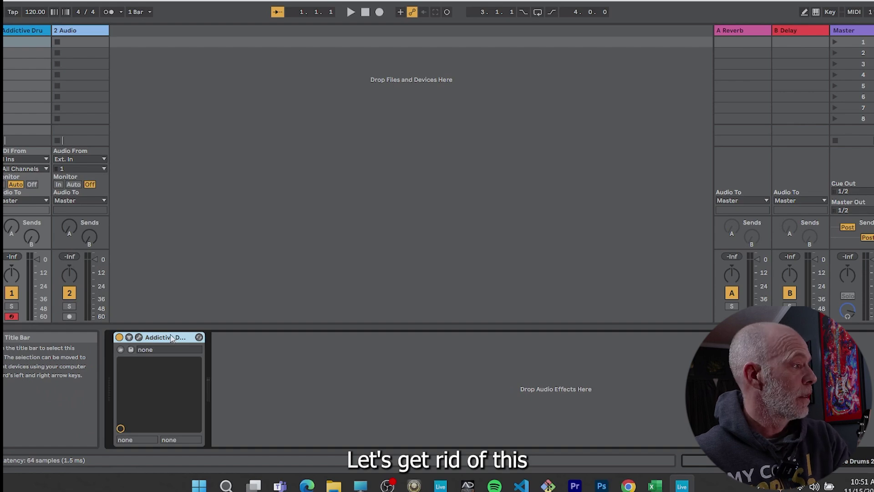
pyautogui.press('Delete')
pyautogui.hotkey('ctrl', 'alt', 'b')
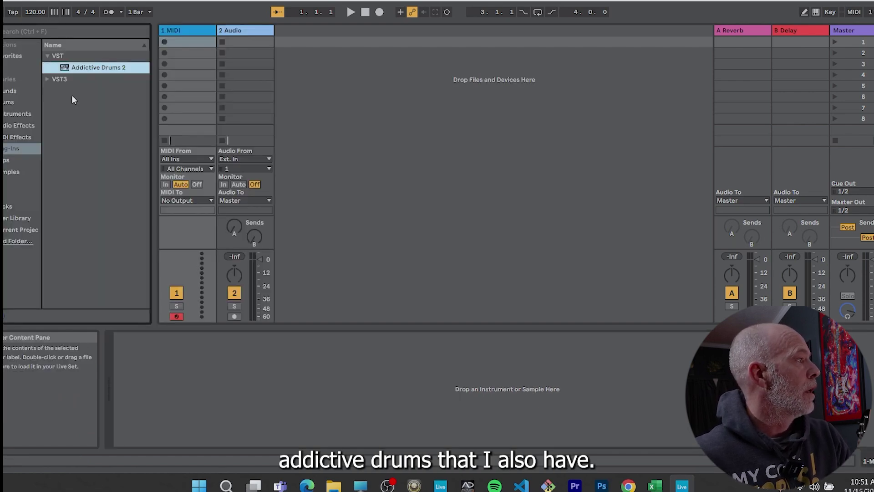
pyautogui.click(47, 80)
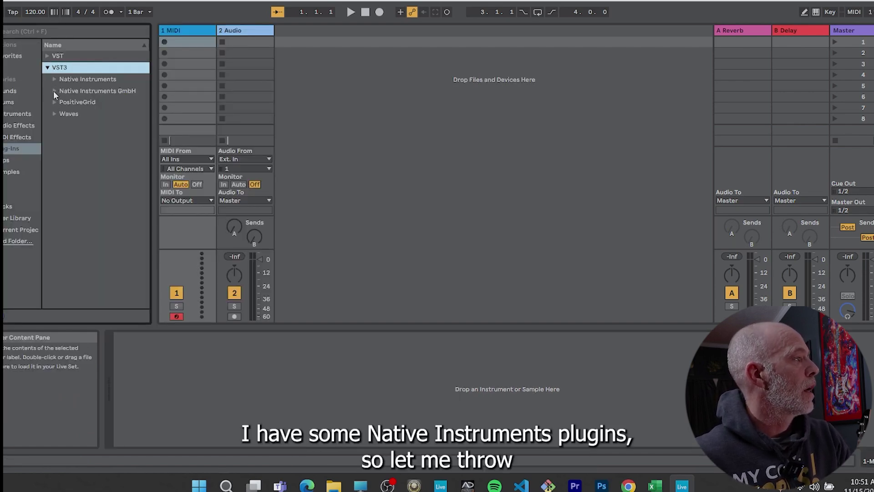
pyautogui.click(54, 80)
pyautogui.scroll(-2, 68, 193)
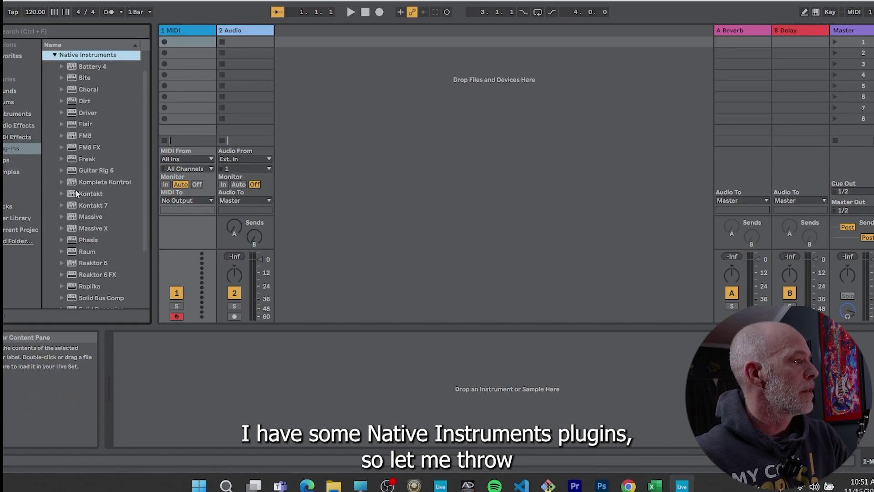
pyautogui.moveTo(91, 193); pyautogui.dragTo(191, 63)
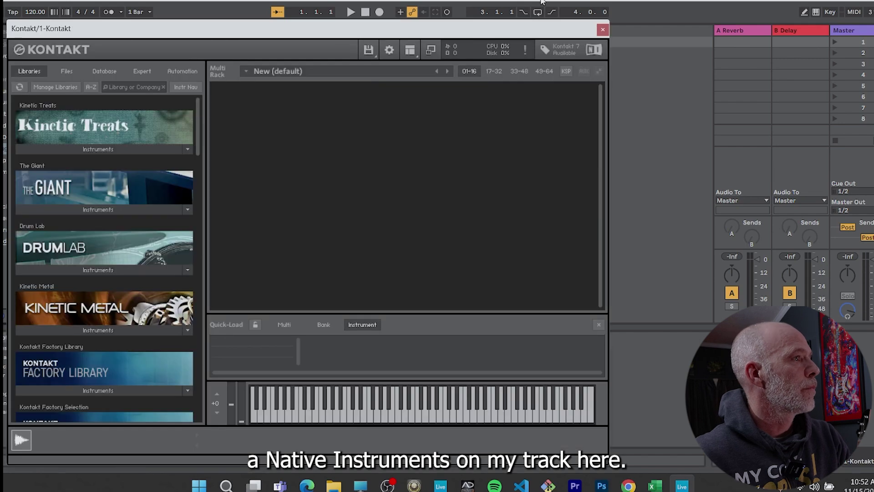
pyautogui.click(602, 30)
# Duplicate the Kontakt track, delete the 2 Kontakt copy, and select Kontakt on track 1.
pyautogui.rightClick(200, 30)
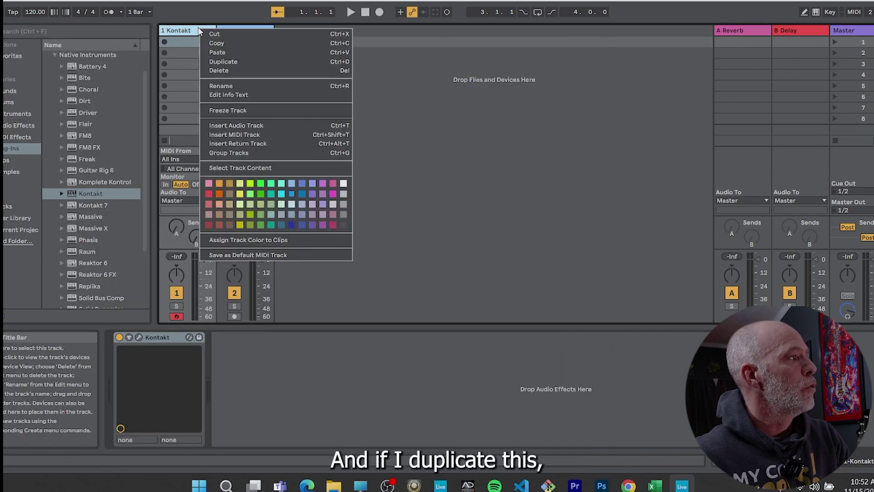
pyautogui.click(252, 64)
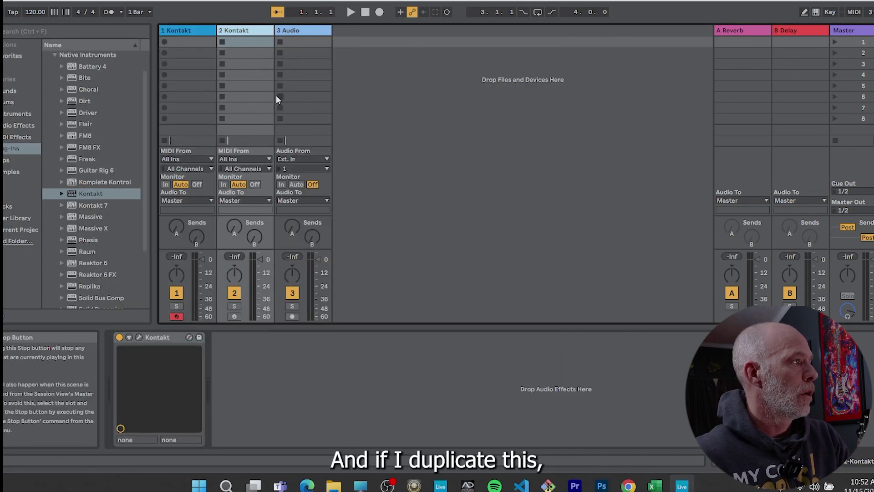
pyautogui.click(162, 340)
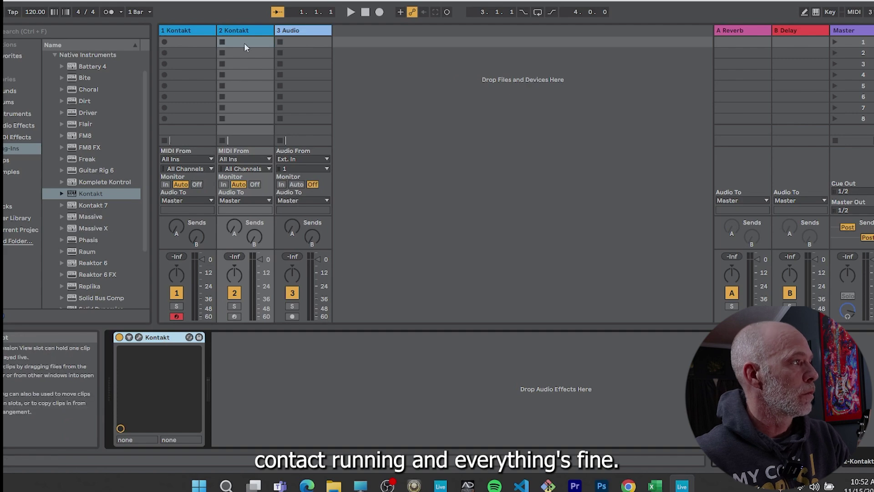
pyautogui.rightClick(257, 28)
pyautogui.click(278, 35)
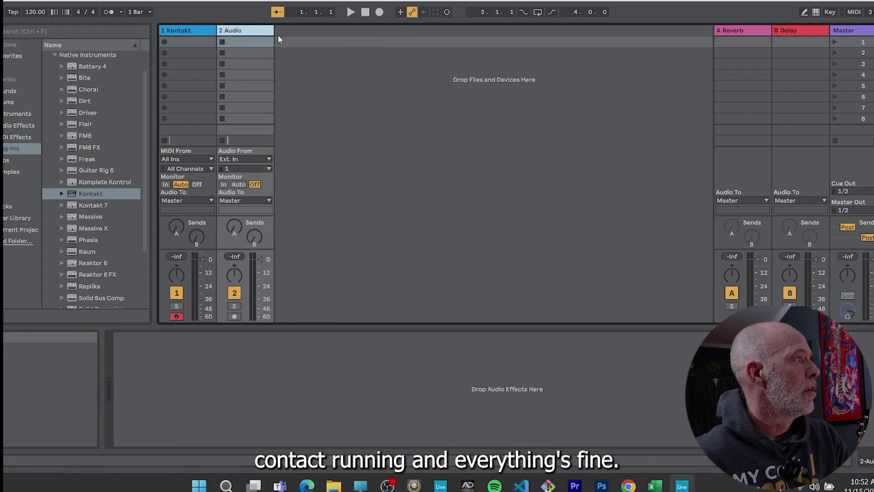
pyautogui.click(189, 29)
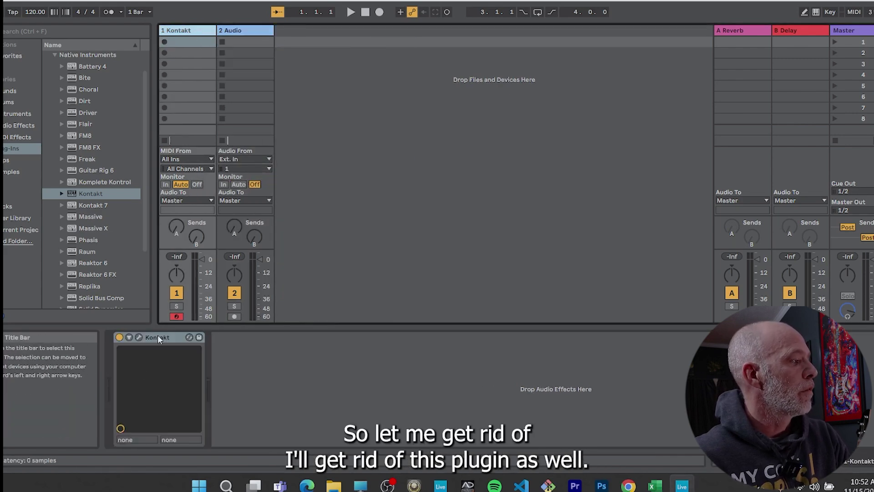
pyautogui.click(158, 337)
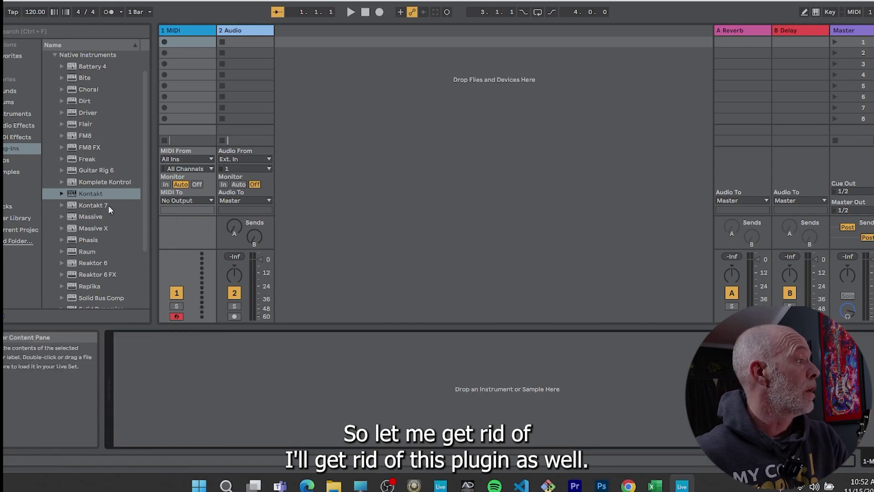
pyautogui.press('Delete')
pyautogui.scroll(1, 47, 124)
pyautogui.click(48, 68)
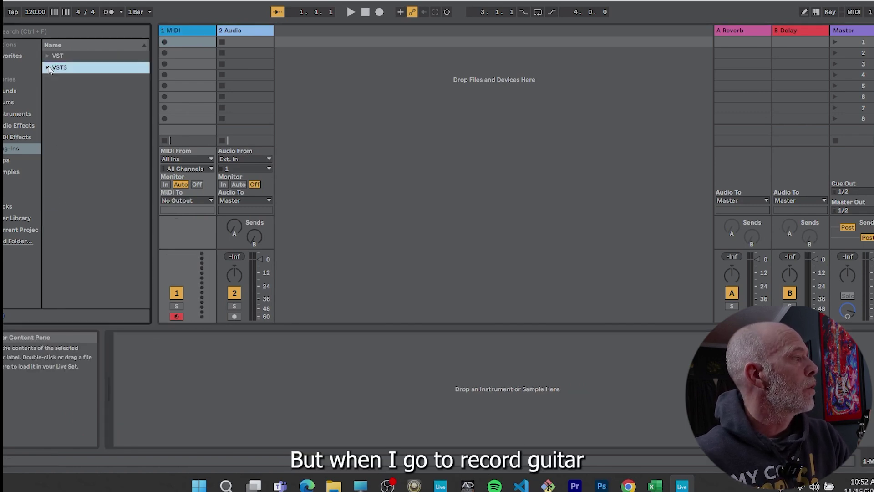
pyautogui.click(48, 67)
pyautogui.click(56, 79)
pyautogui.click(54, 102)
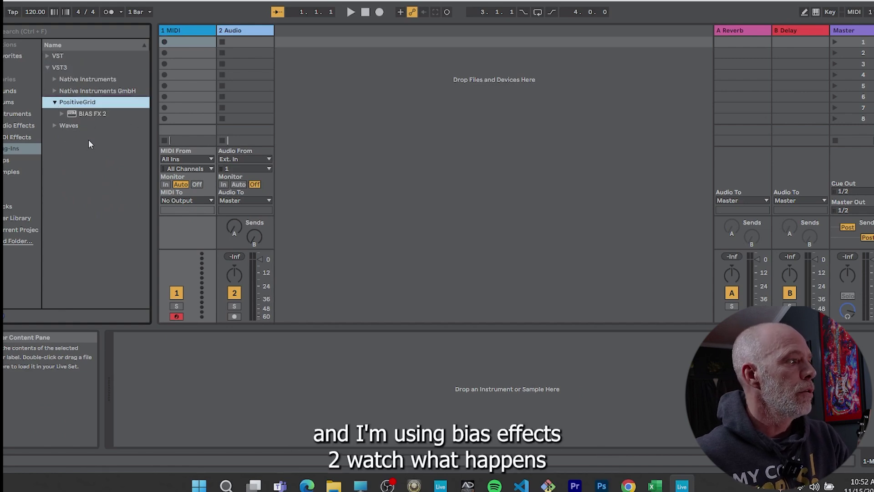
pyautogui.moveTo(82, 113); pyautogui.dragTo(239, 81)
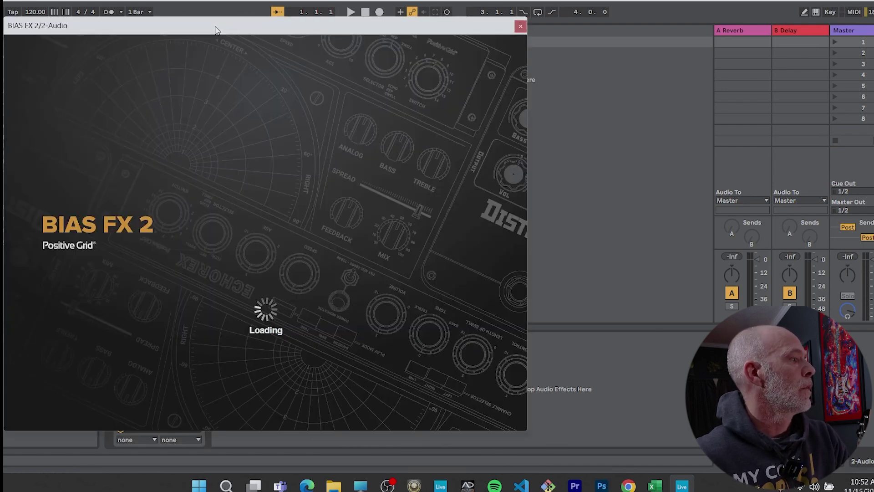
pyautogui.moveTo(220, 28); pyautogui.dragTo(431, 50)
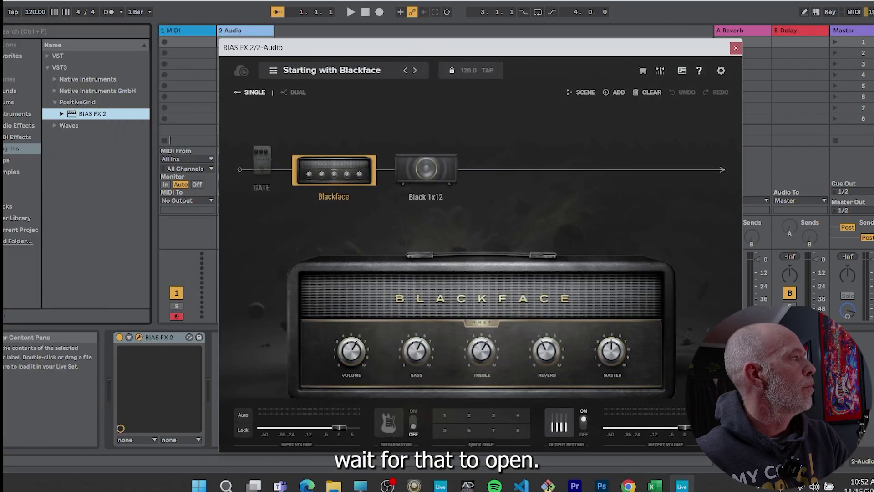
pyautogui.click(709, 27)
pyautogui.hotkey('ctrl', 'alt', 'b')
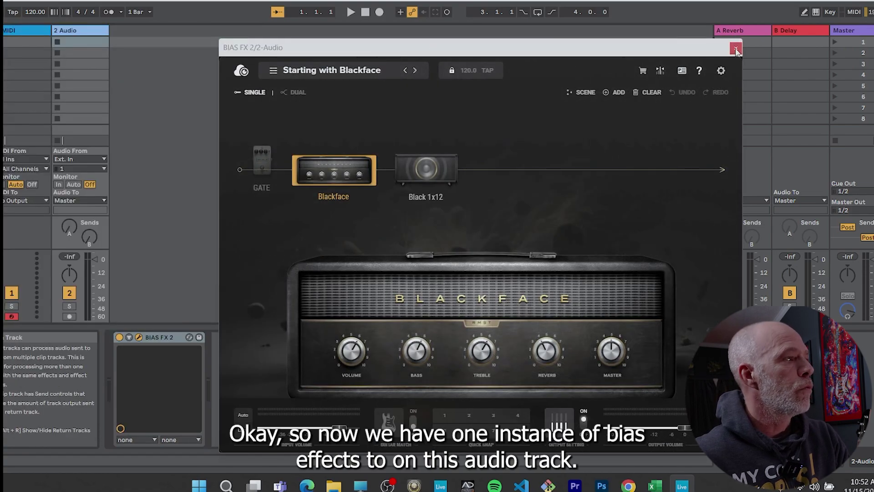
pyautogui.hotkey('ctrl', 'alt', 'p')
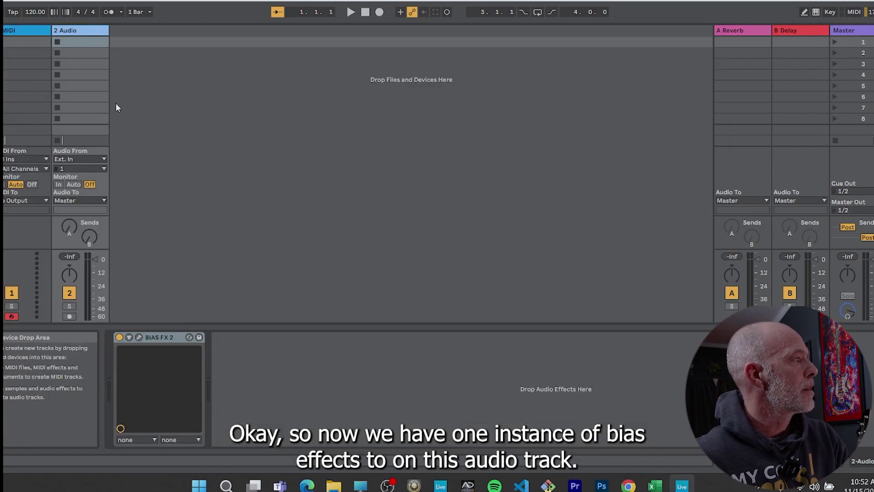
pyautogui.rightClick(73, 29)
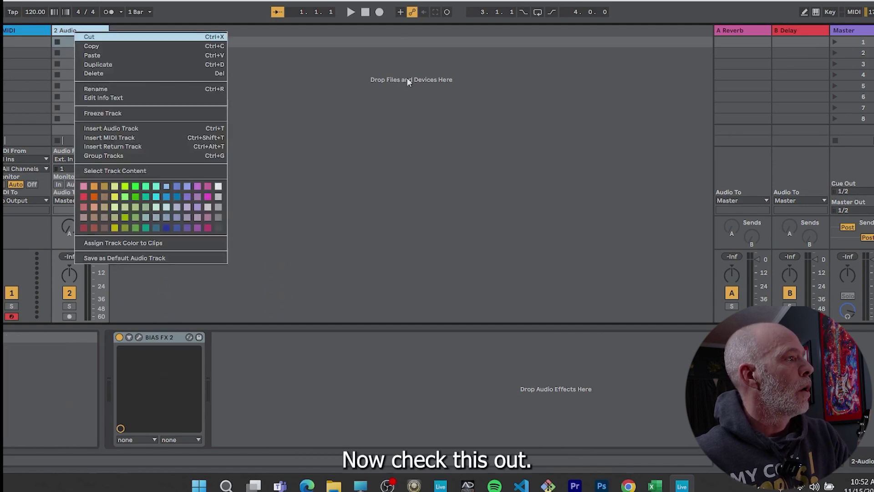
pyautogui.click(373, 151)
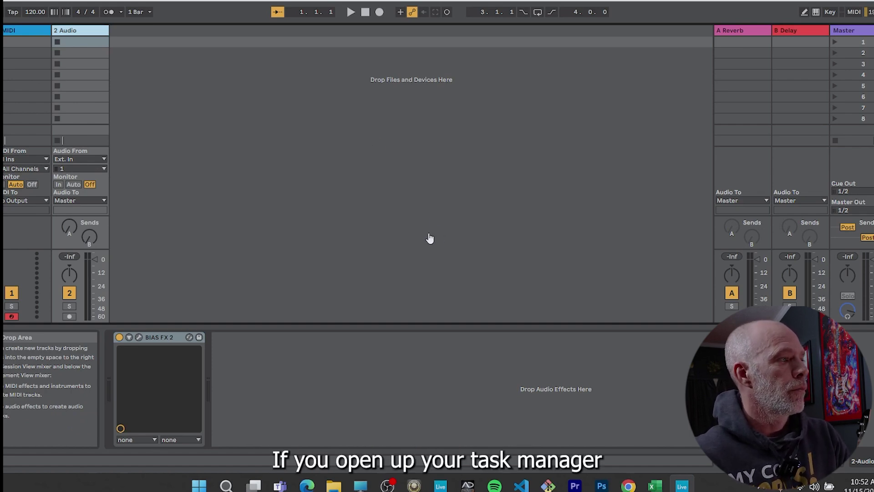
pyautogui.hotkey('ctrl', 'shift', 'Escape')
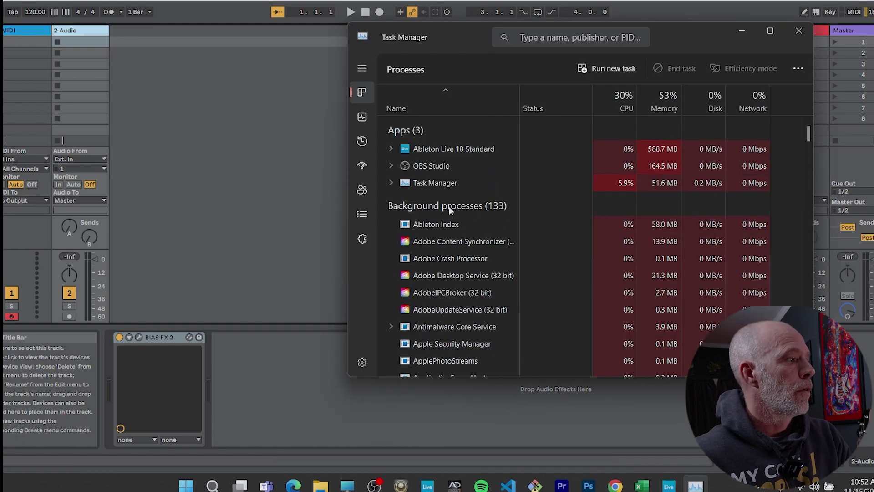
# Scroll the process list down to BIAS WebView (7), then close Task Manager.
pyautogui.scroll(-1, 450, 206)
pyautogui.scroll(-7, 451, 201)
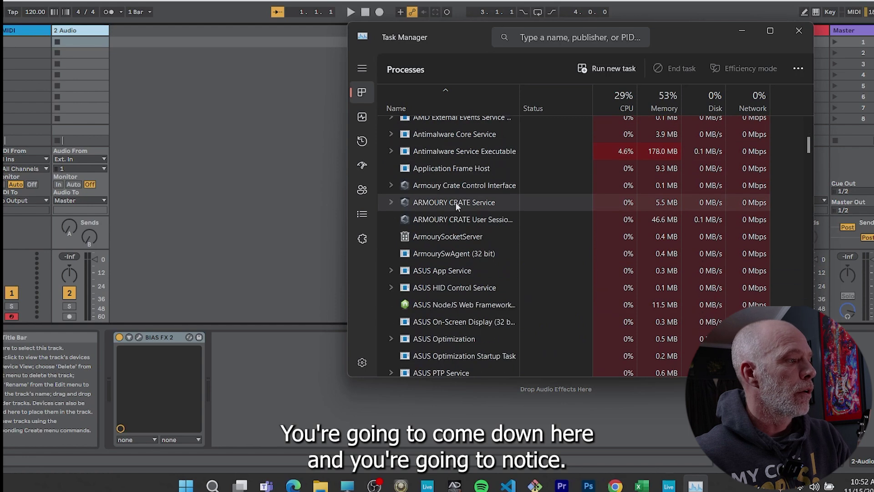
pyautogui.scroll(-2, 459, 202)
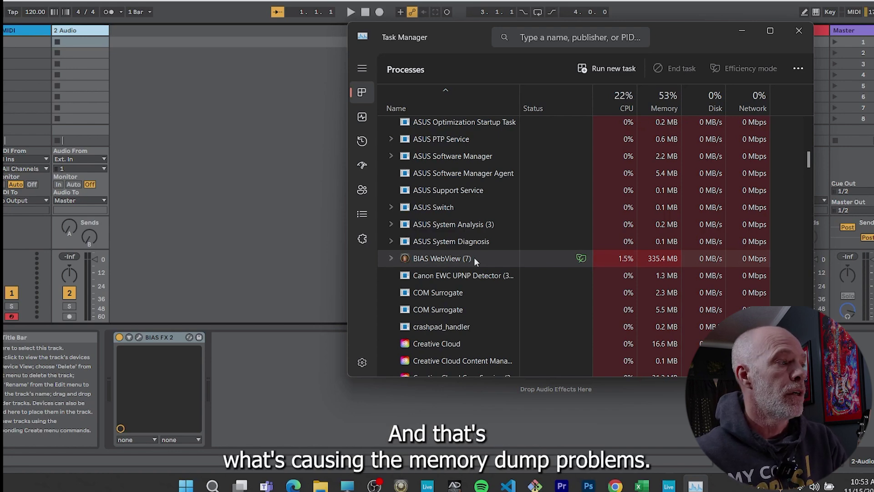
pyautogui.click(795, 31)
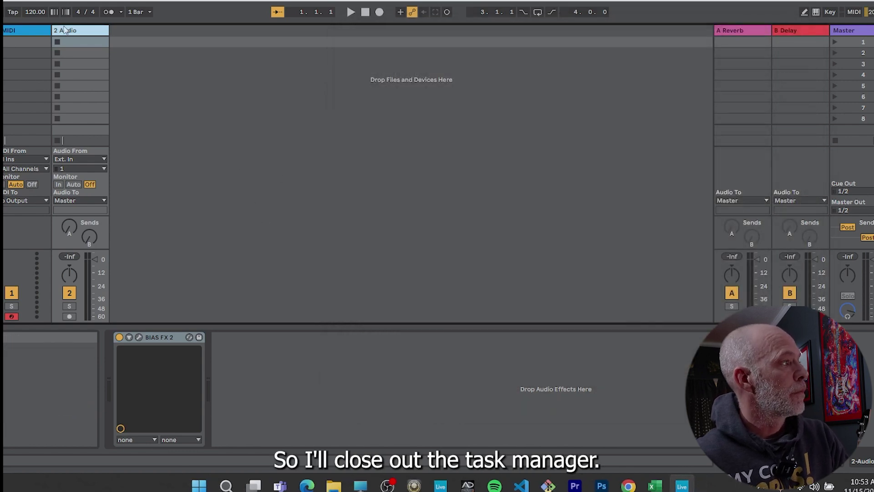
# Duplicate the 2 Audio BIAS FX 2 track to trigger the crash, and acknowledge the error.
pyautogui.rightClick(83, 32)
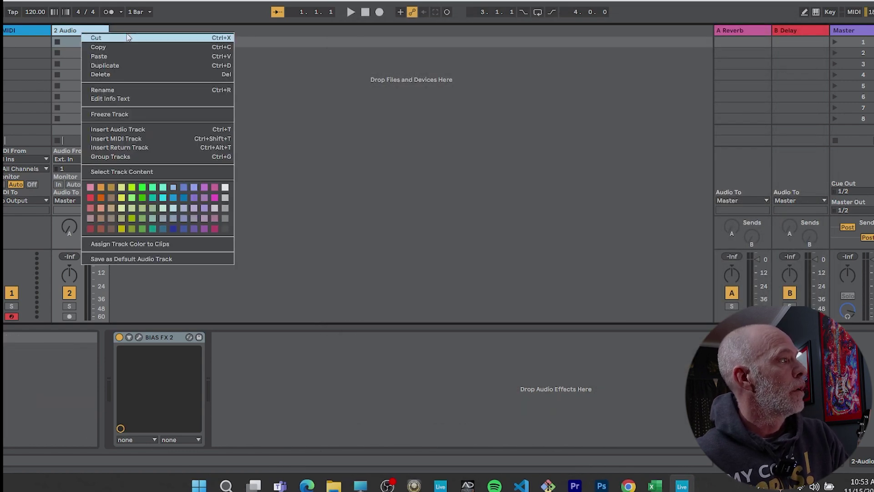
pyautogui.click(106, 66)
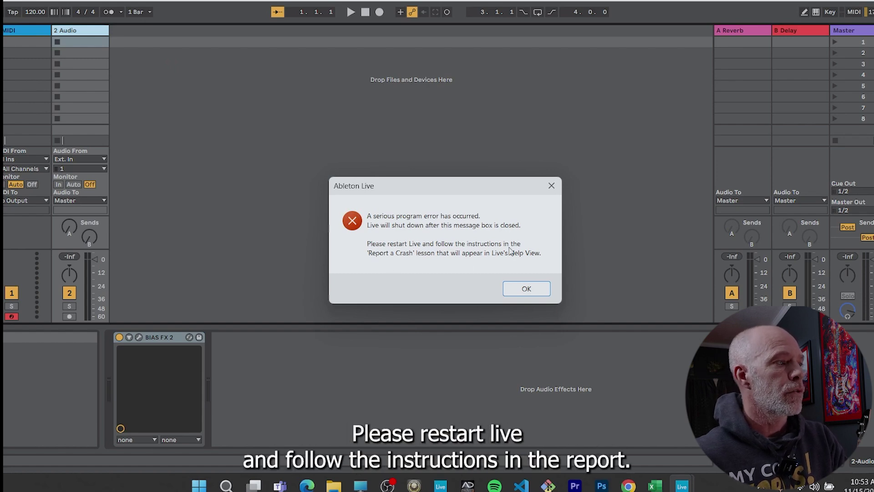
pyautogui.click(526, 289)
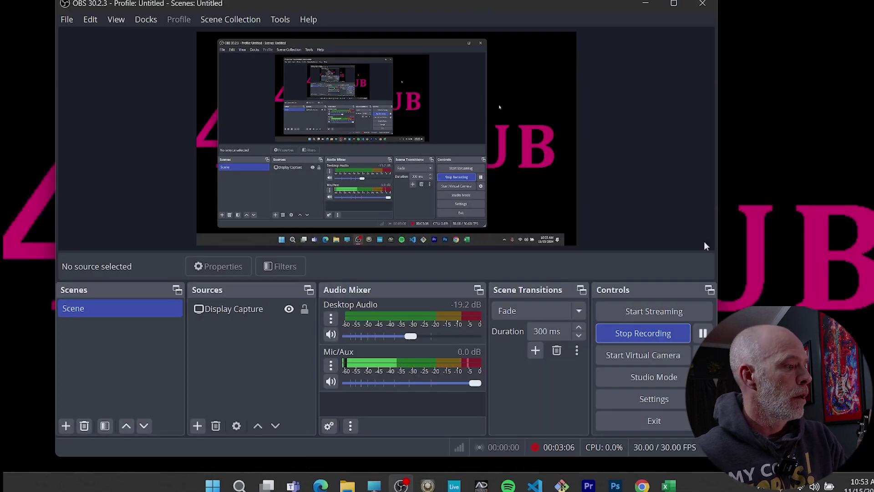
# Relaunch Live from the taskbar, decline recovering the crashed set, and minimize OBS.
pyautogui.click(454, 487)
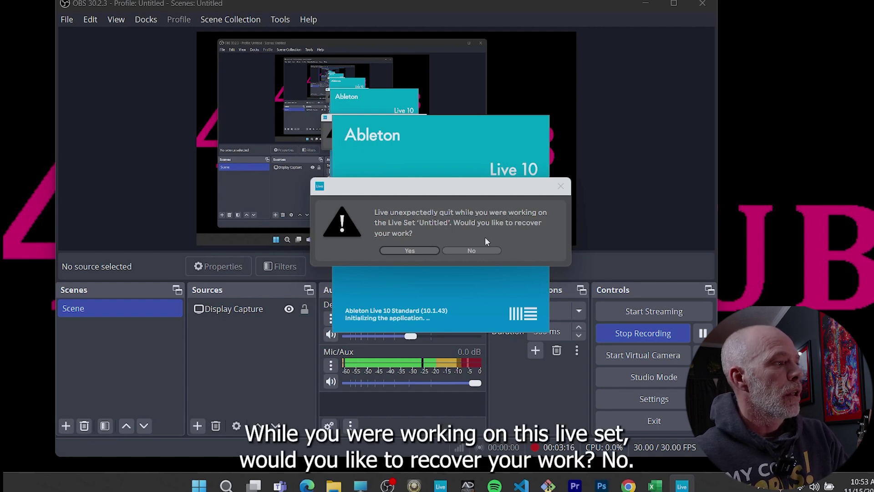
pyautogui.click(478, 250)
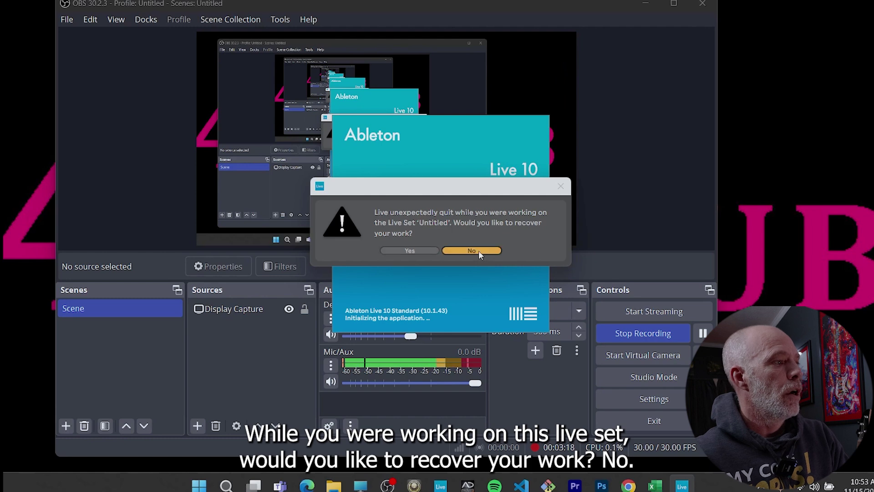
pyautogui.click(645, 3)
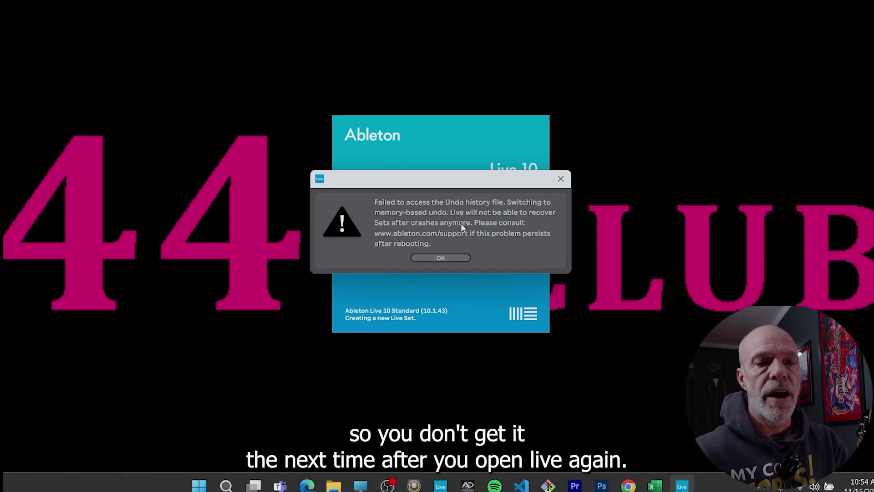
# Dismiss the 'Failed to access the Undo history file' warning with OK.
pyautogui.click(446, 257)
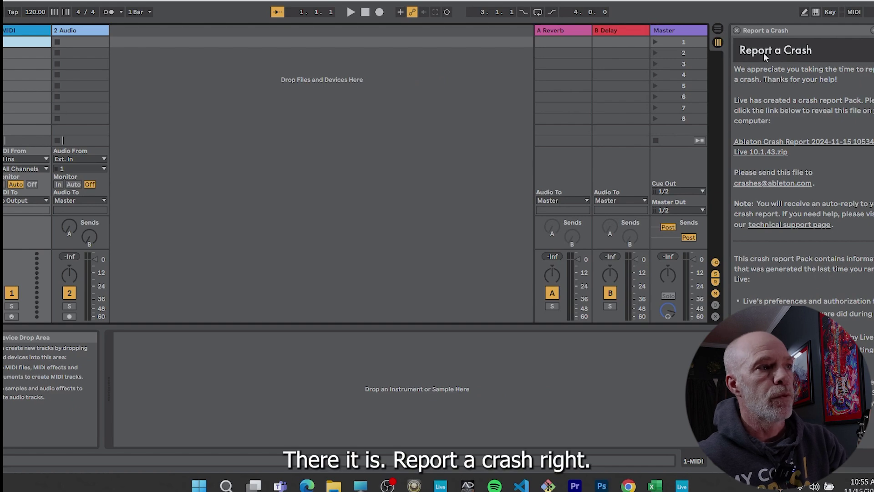
# Close the Report a Crash panel and bring up Task Manager with Ctrl+Shift+Esc.
pyautogui.click(737, 31)
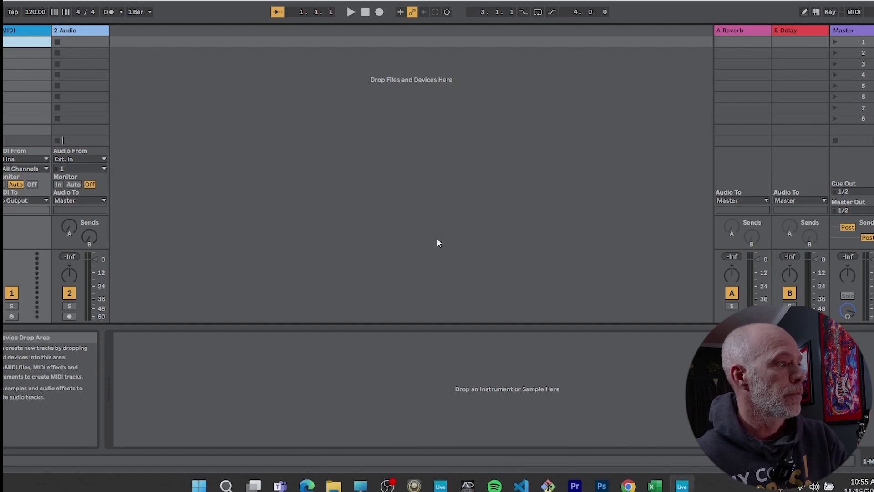
pyautogui.hotkey('ctrl', 'shift', 'Escape')
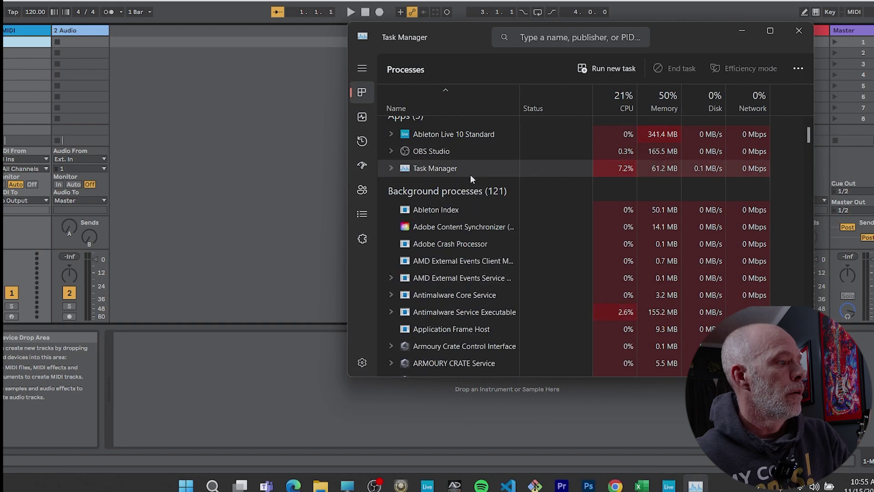
# End the BIAS WebView (7) process group, then close Task Manager.
pyautogui.scroll(-5, 470, 174)
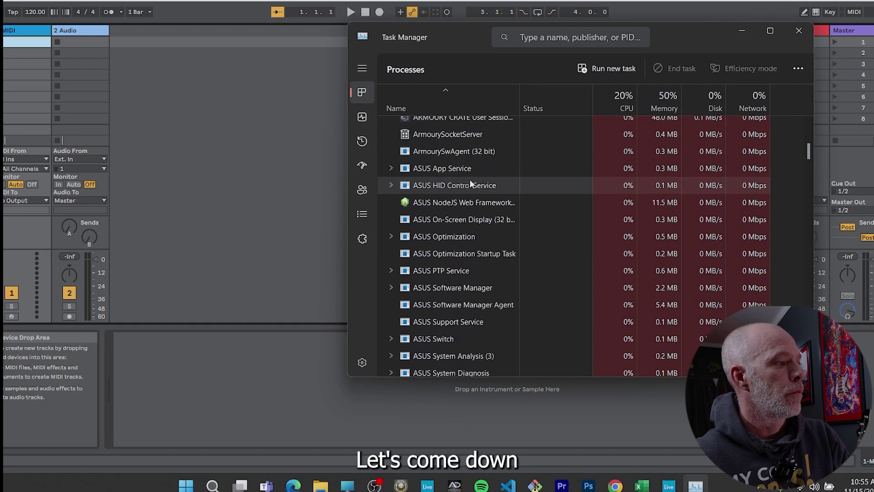
pyautogui.scroll(-3, 470, 181)
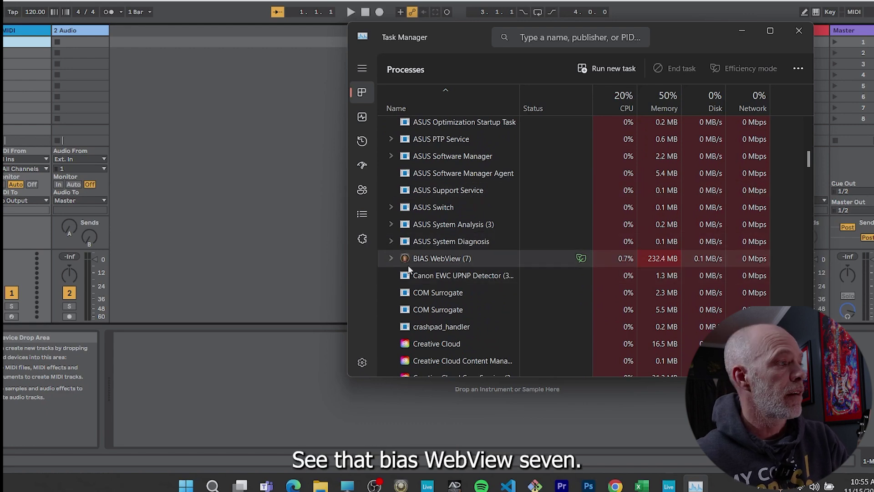
pyautogui.click(390, 258)
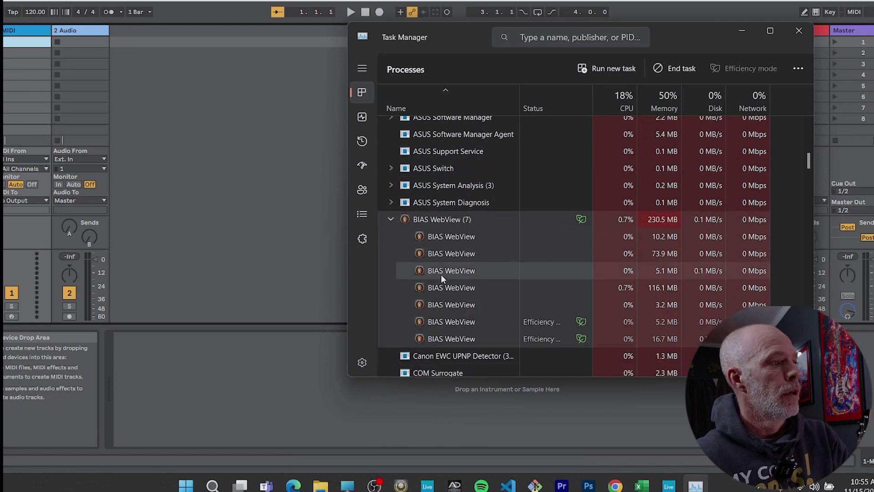
pyautogui.click(391, 219)
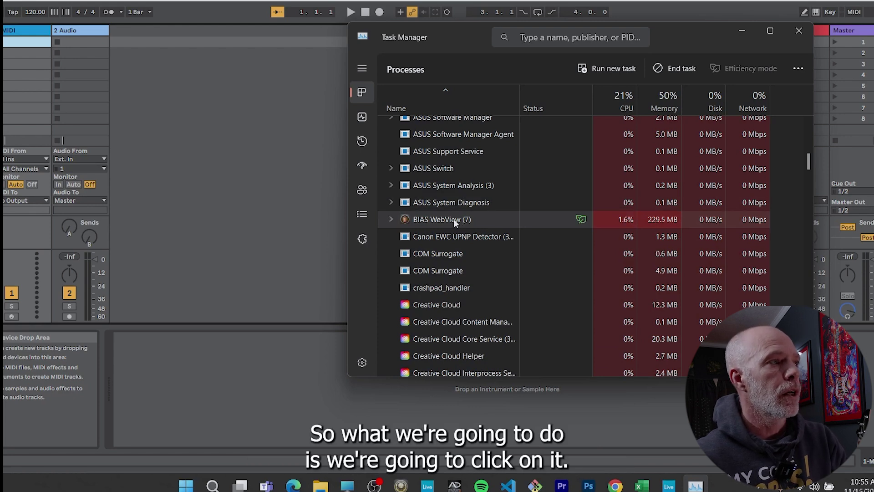
pyautogui.click(683, 69)
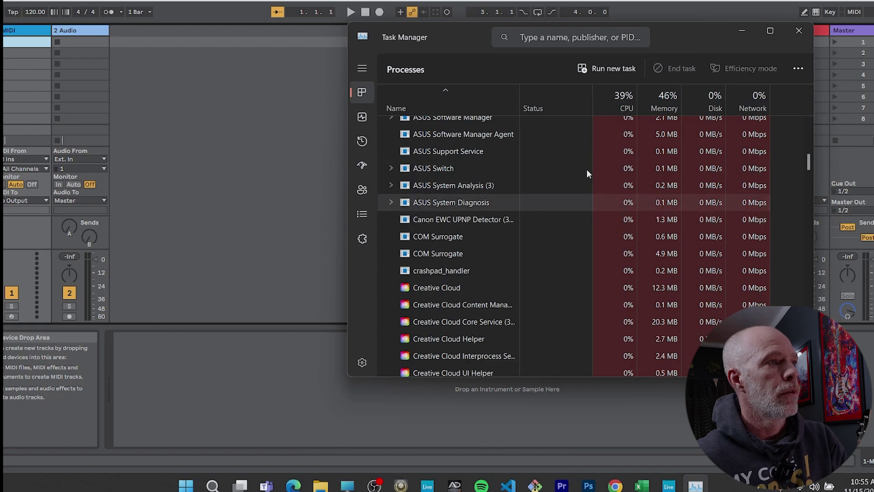
pyautogui.click(797, 31)
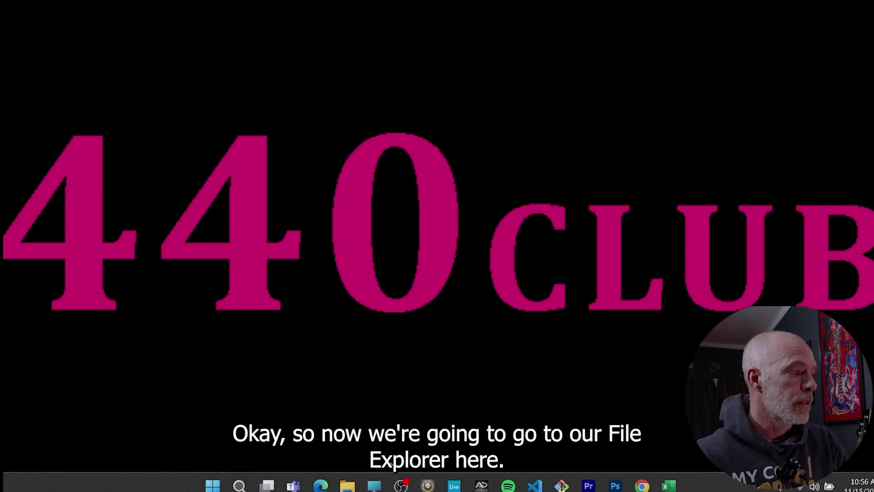
# Navigate File Explorer to the user's home folder under C:\Users.
pyautogui.click(373, 485)
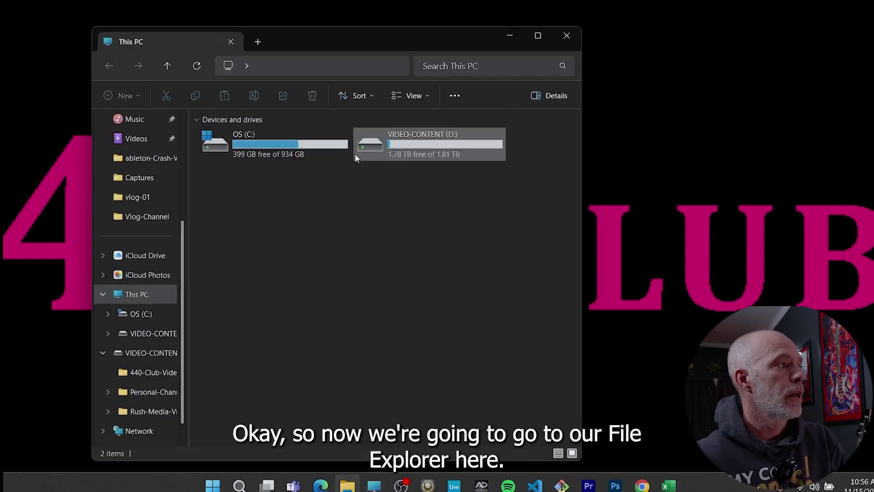
pyautogui.doubleClick(263, 153)
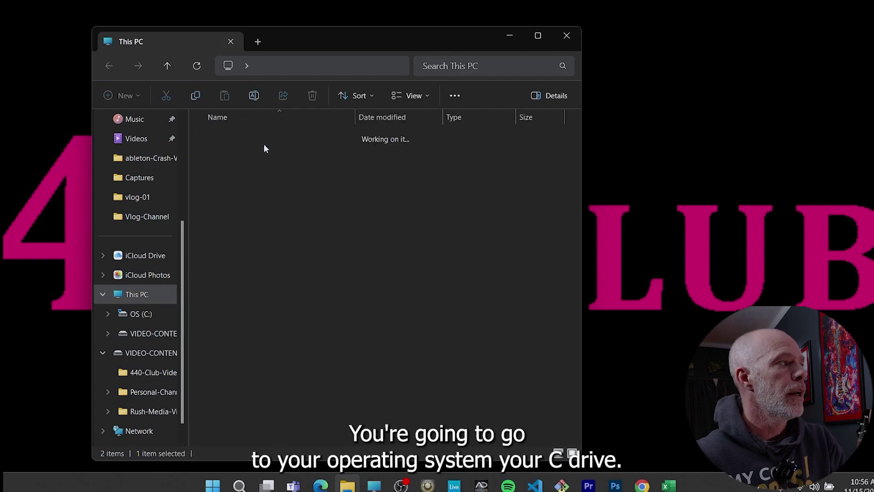
pyautogui.scroll(-3, 323, 196)
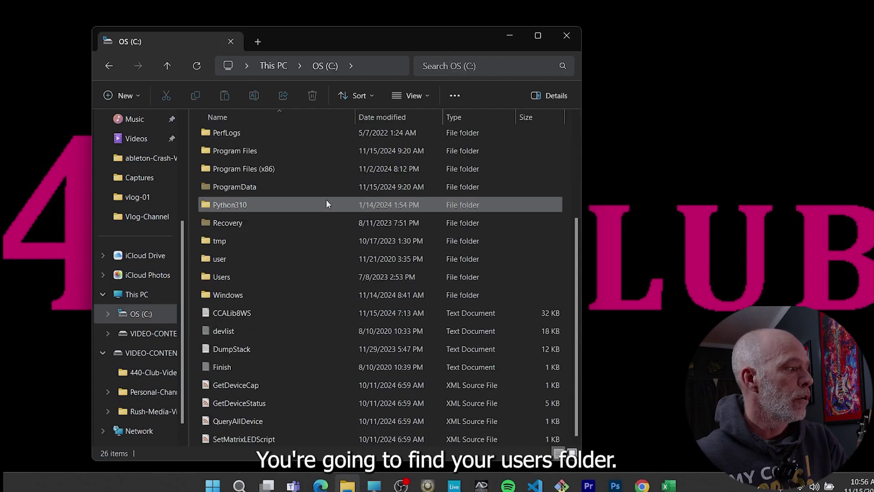
pyautogui.doubleClick(229, 278)
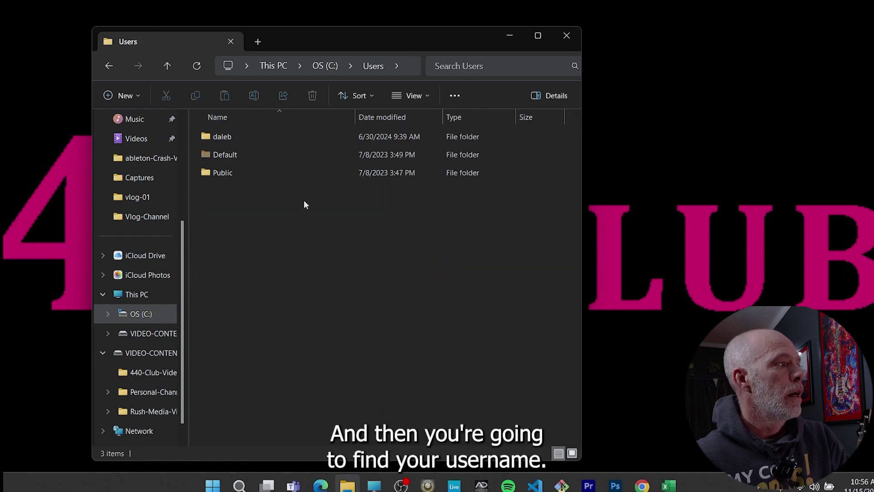
pyautogui.doubleClick(232, 138)
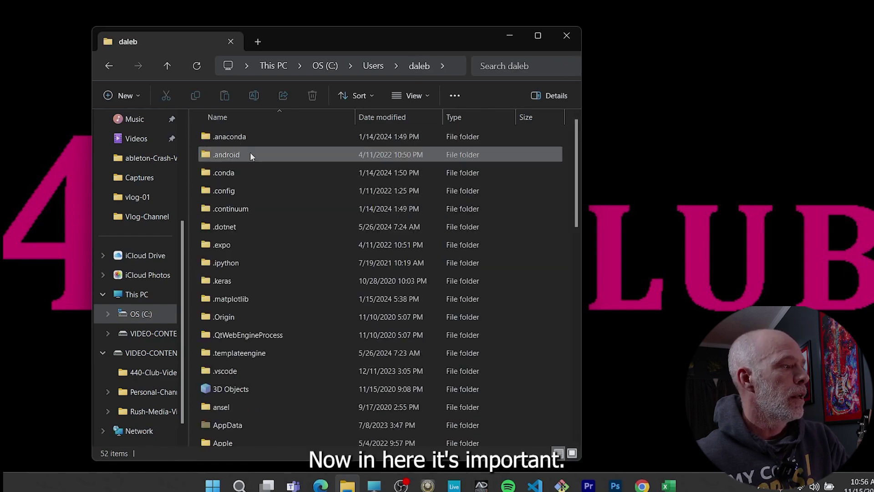
# Turn on Hidden items and open the AppData folder.
pyautogui.click(415, 97)
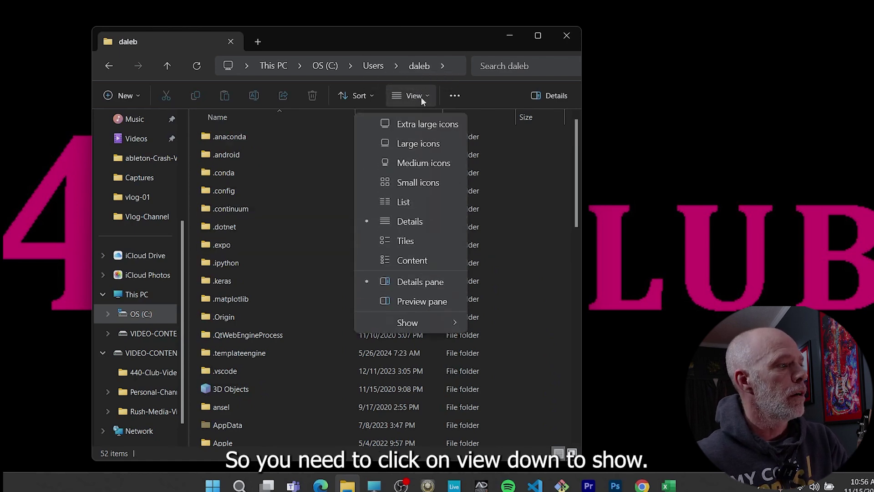
pyautogui.moveTo(440, 321)
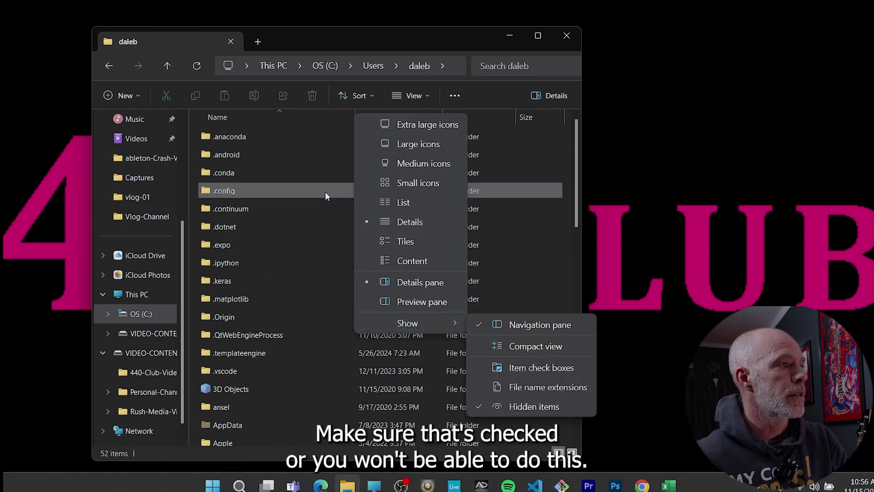
pyautogui.click(553, 156)
pyautogui.scroll(-2, 286, 246)
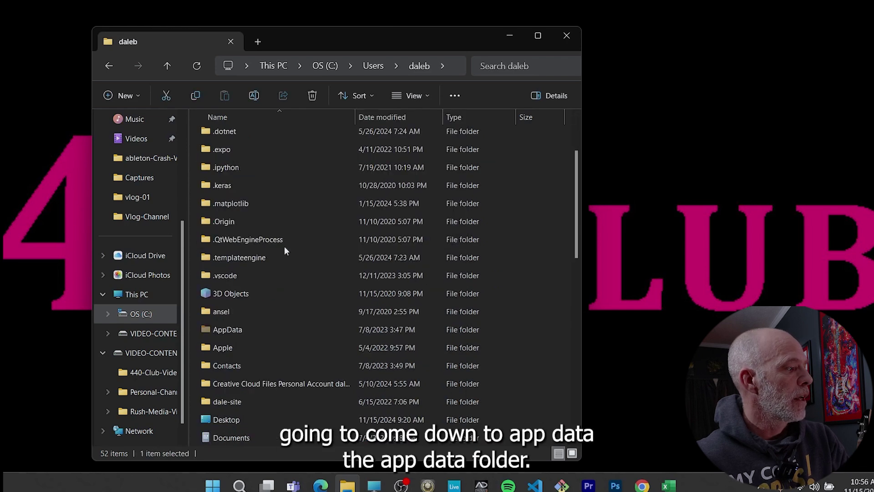
pyautogui.click(211, 330)
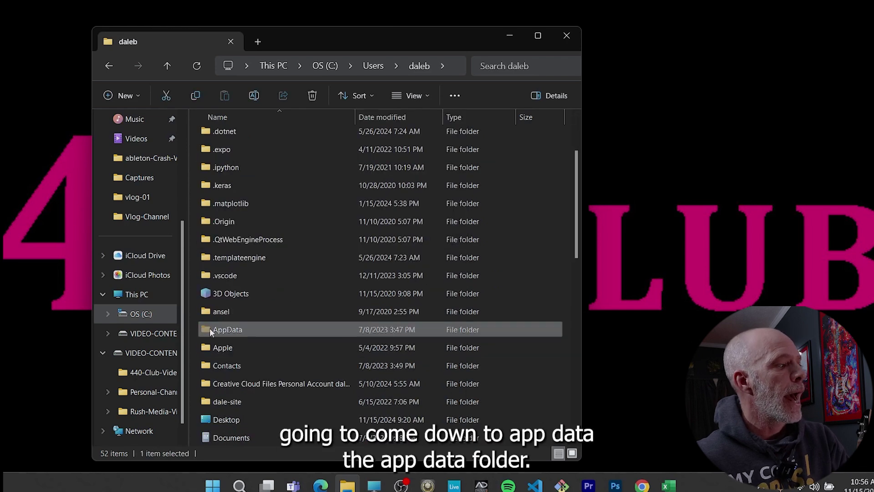
pyautogui.doubleClick(236, 332)
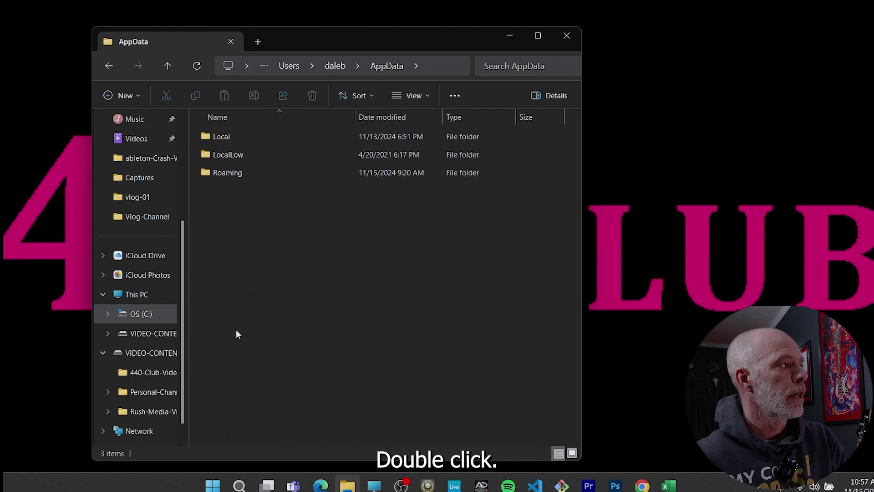
# Delete the Live memory dump from Roaming > Ableton > Live Reports > Temp.
pyautogui.doubleClick(222, 173)
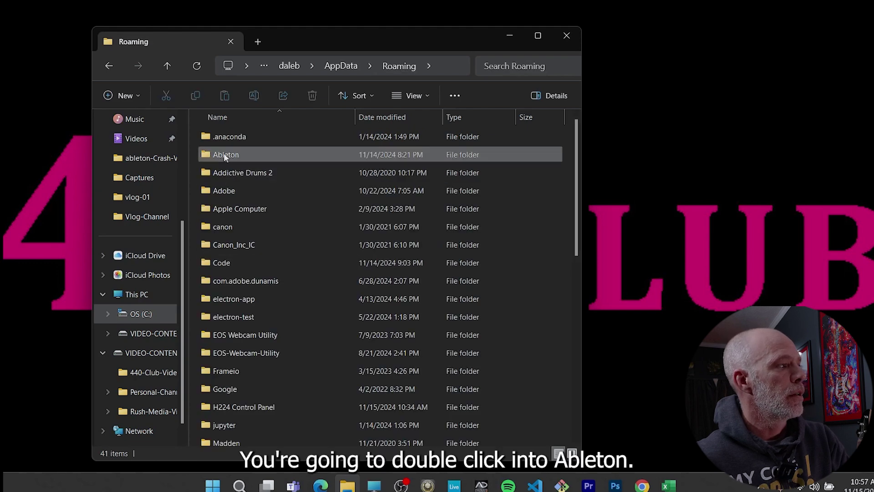
pyautogui.doubleClick(224, 155)
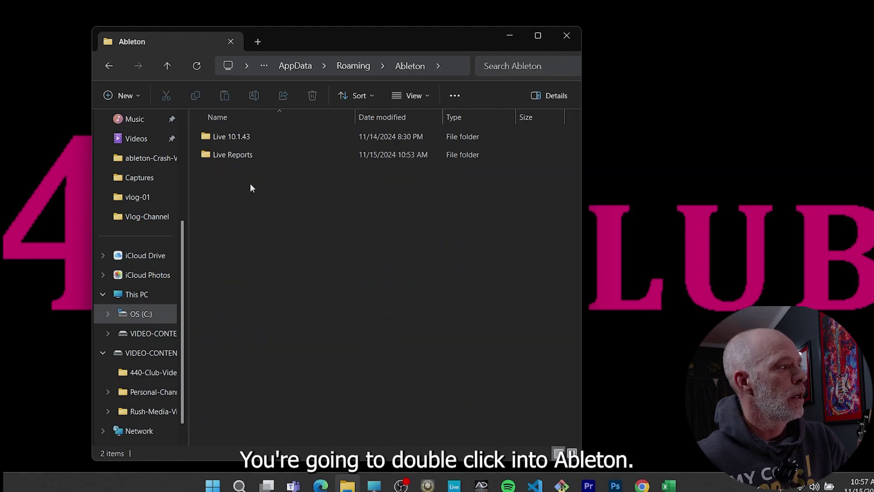
pyautogui.doubleClick(235, 153)
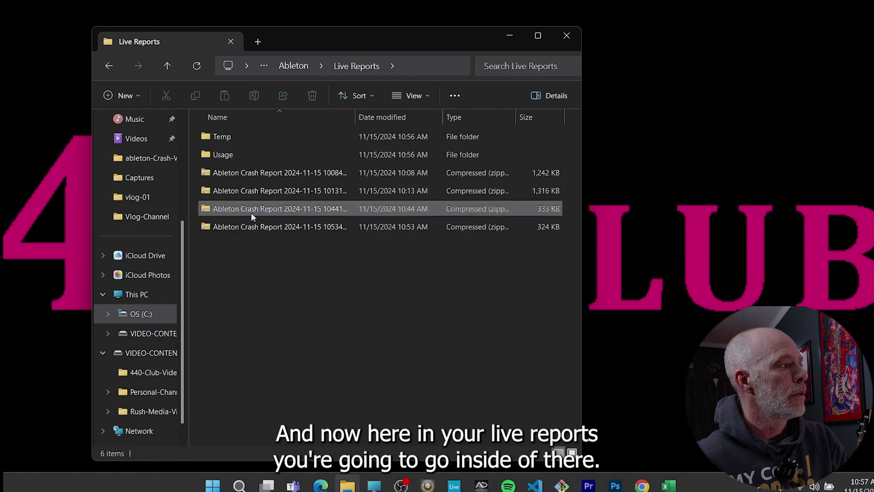
pyautogui.doubleClick(224, 137)
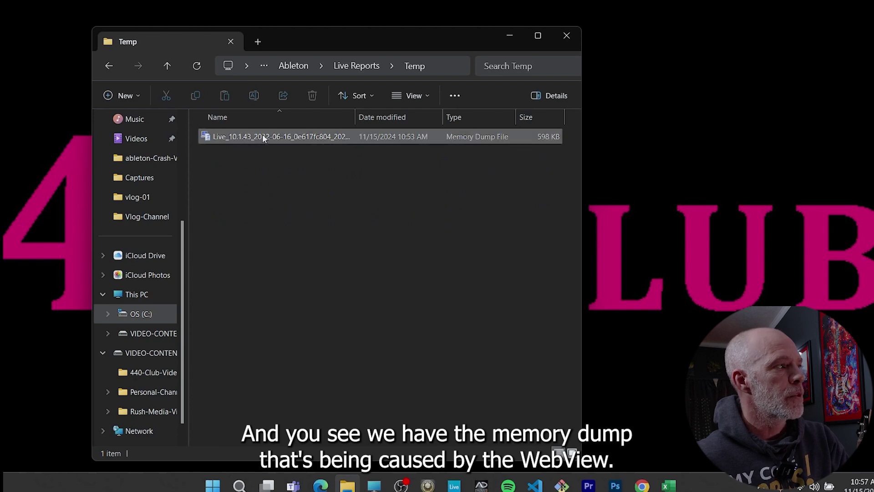
pyautogui.click(320, 137)
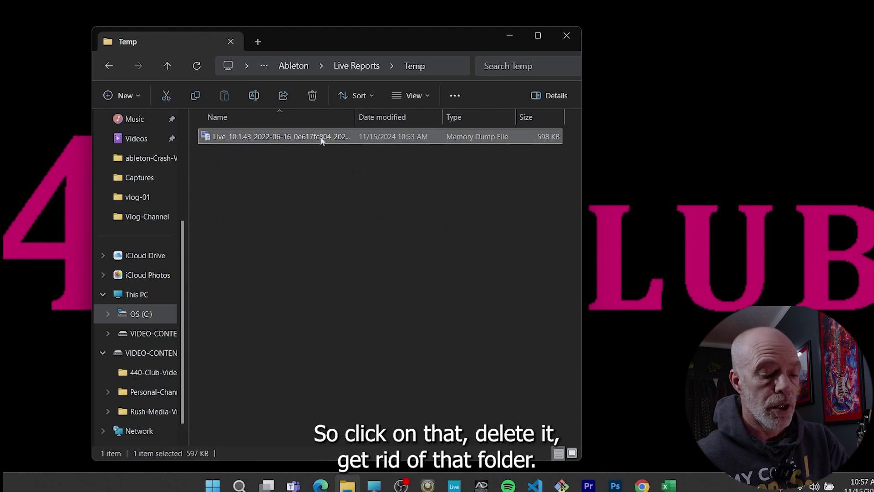
pyautogui.press('Delete')
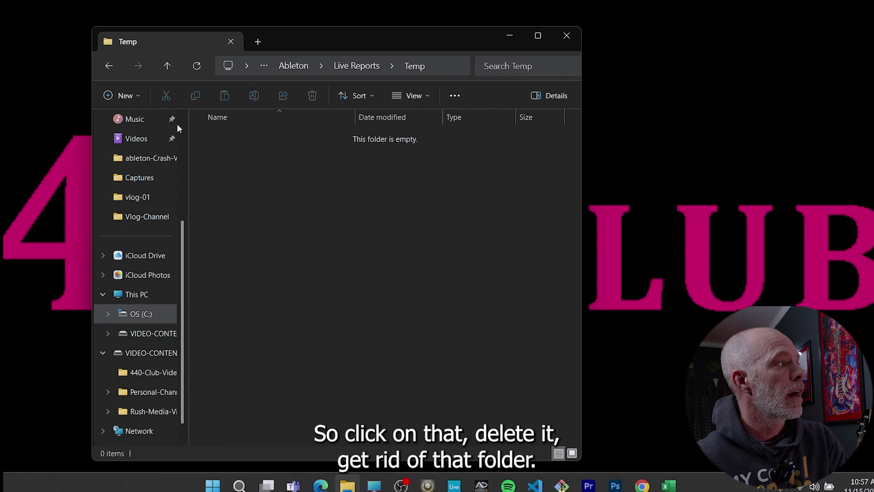
# Delete all four Ableton Crash Report zips in the Live Reports folder.
pyautogui.click(109, 66)
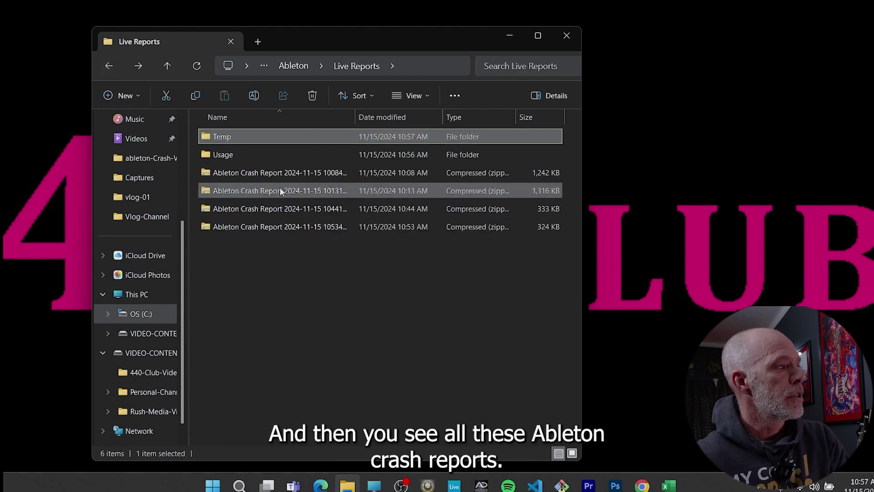
pyautogui.click(266, 175)
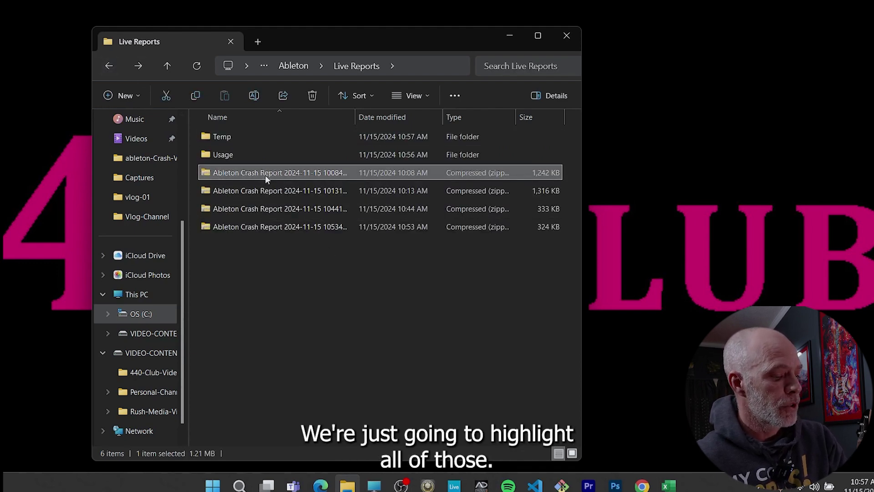
pyautogui.keyDown('shift'); pyautogui.click(286, 228); pyautogui.keyUp('shift')
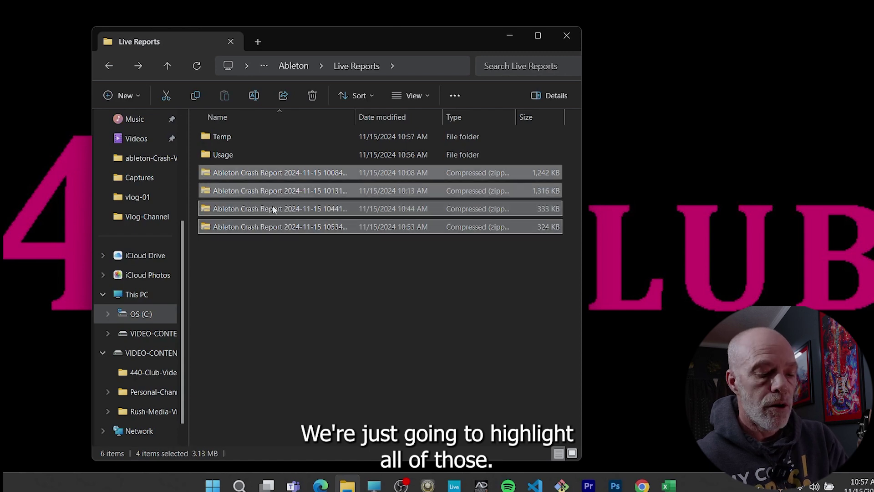
pyautogui.press('Delete')
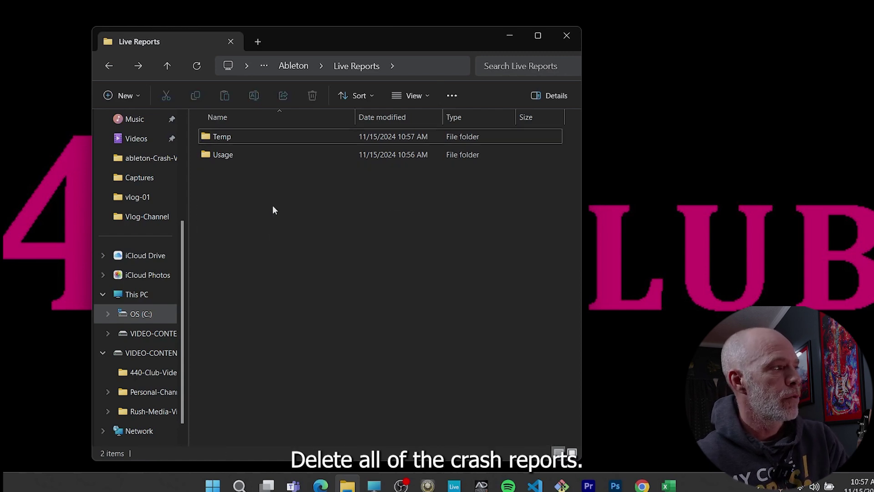
# Delete the Undo and Crash folders inside Ableton > Live 10.1.43 > Preferences.
pyautogui.click(110, 67)
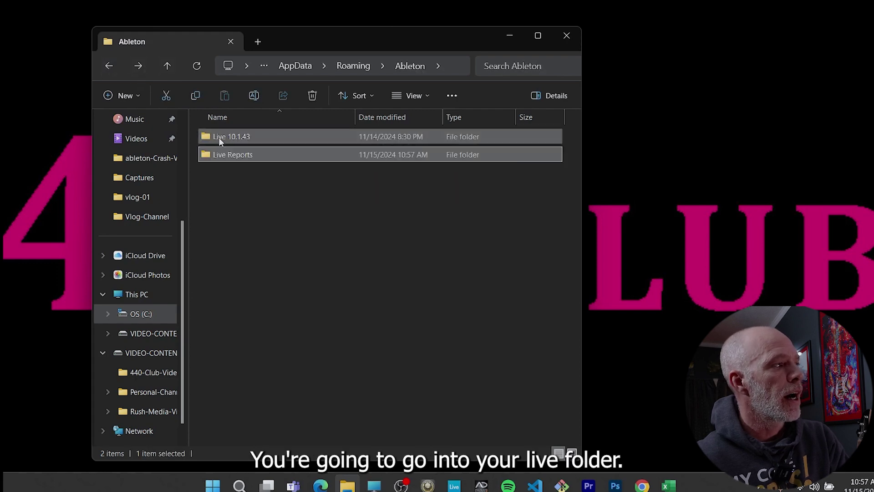
pyautogui.doubleClick(245, 137)
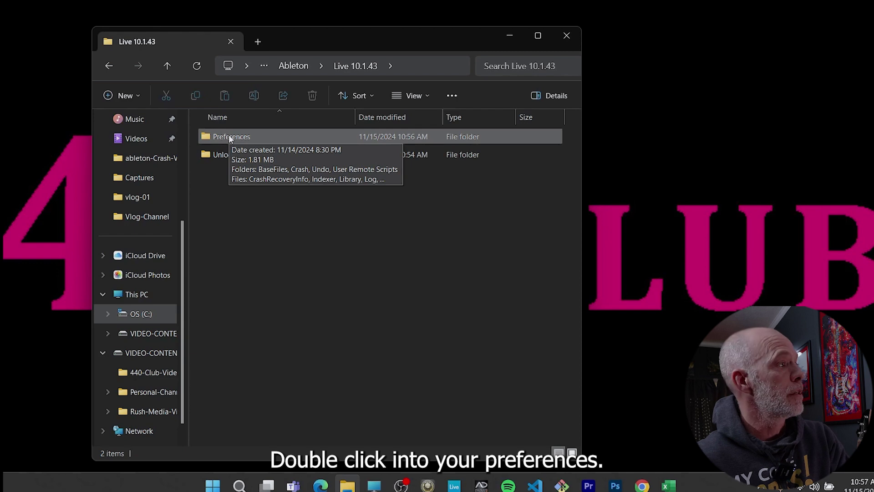
pyautogui.doubleClick(230, 137)
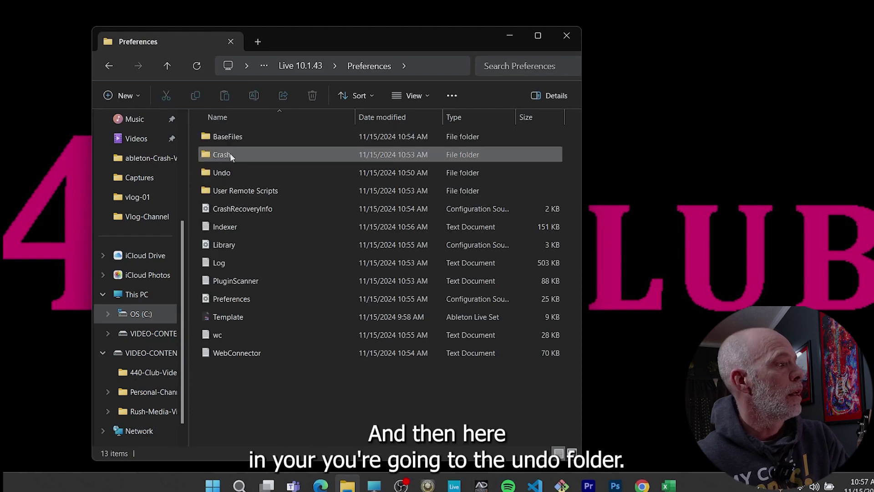
pyautogui.click(226, 176)
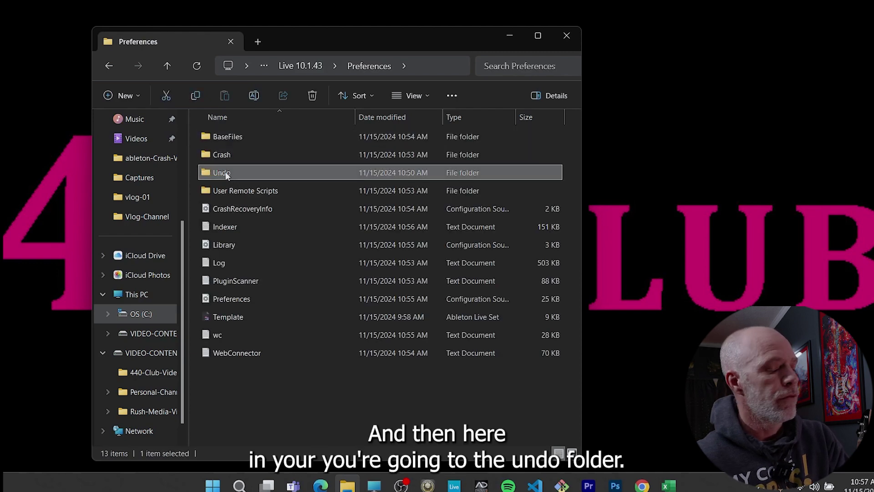
pyautogui.press('Delete')
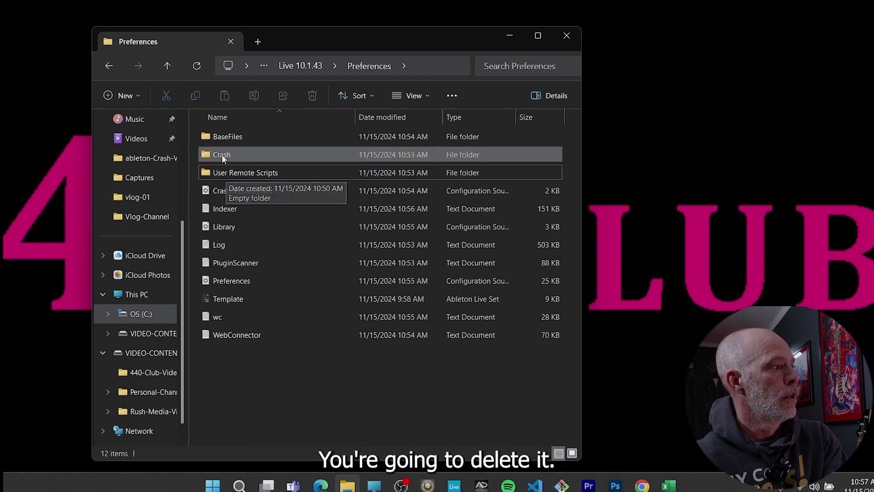
pyautogui.click(224, 156)
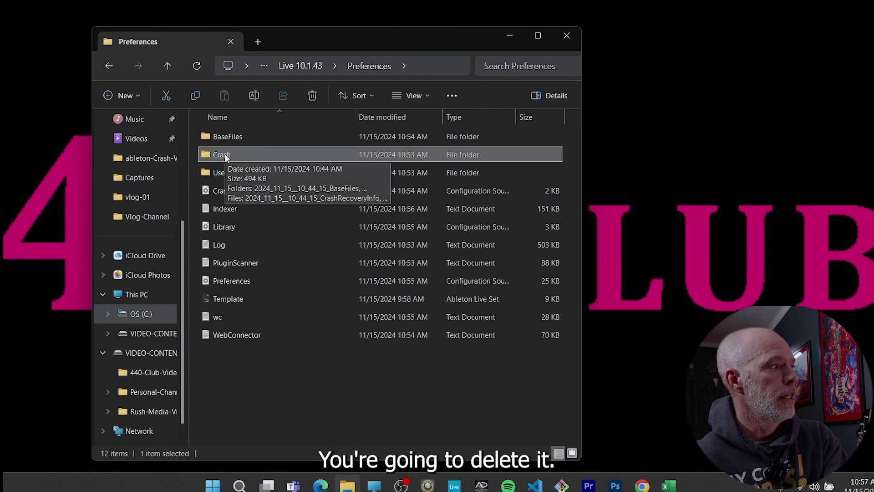
pyautogui.press('Delete')
# Close File Explorer and relaunch Ableton Live from the taskbar.
pyautogui.click(567, 35)
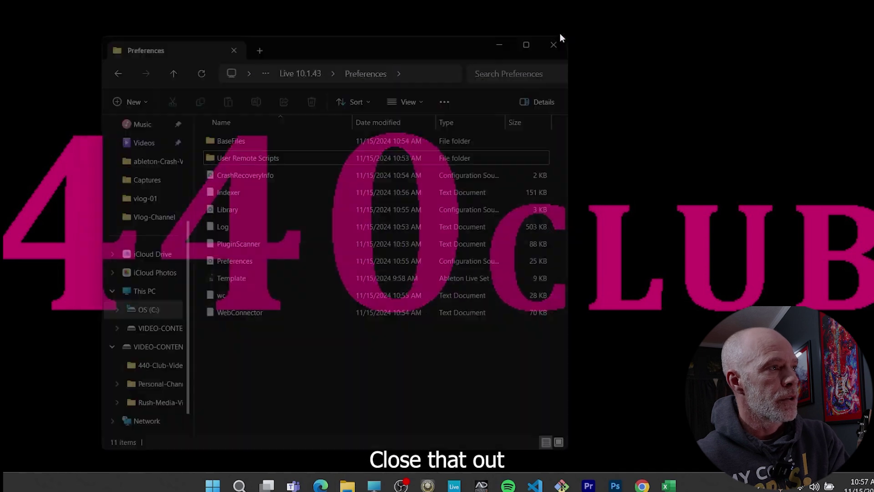
pyautogui.click(454, 486)
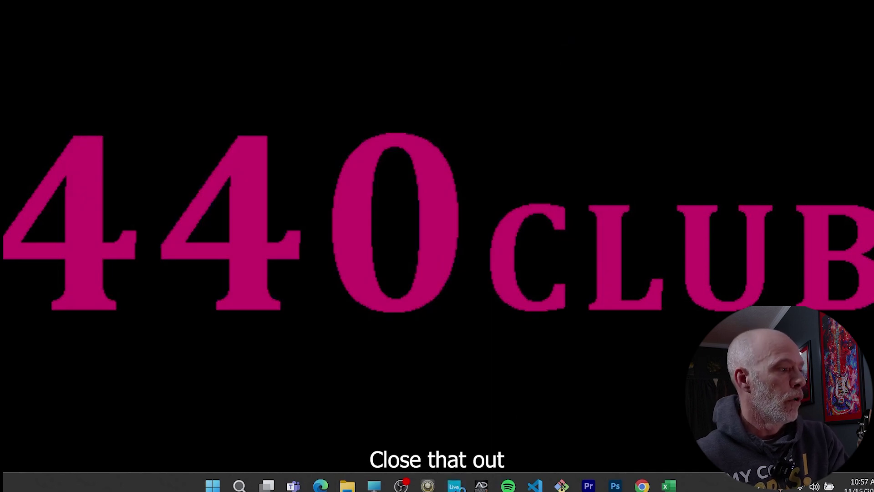